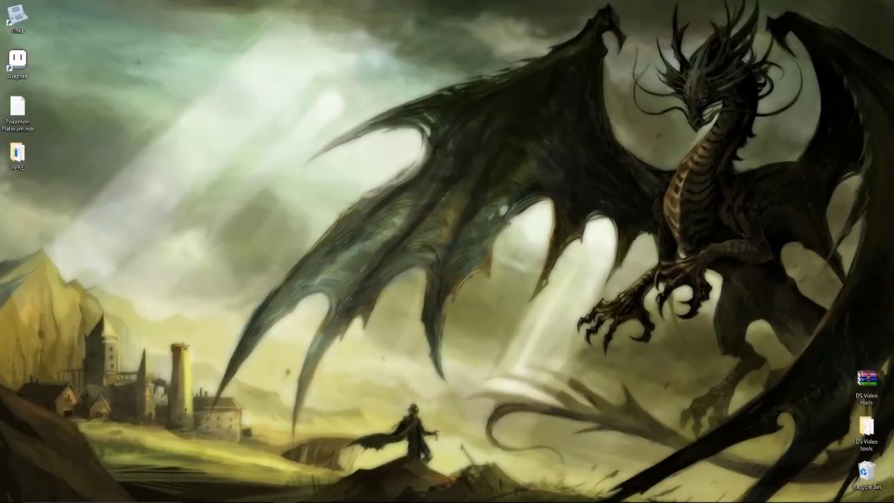
# Step: Open the PPRE folder from the desktop and point out the ndstool and thenewpoketext applications in it
pyautogui.click(17, 155)
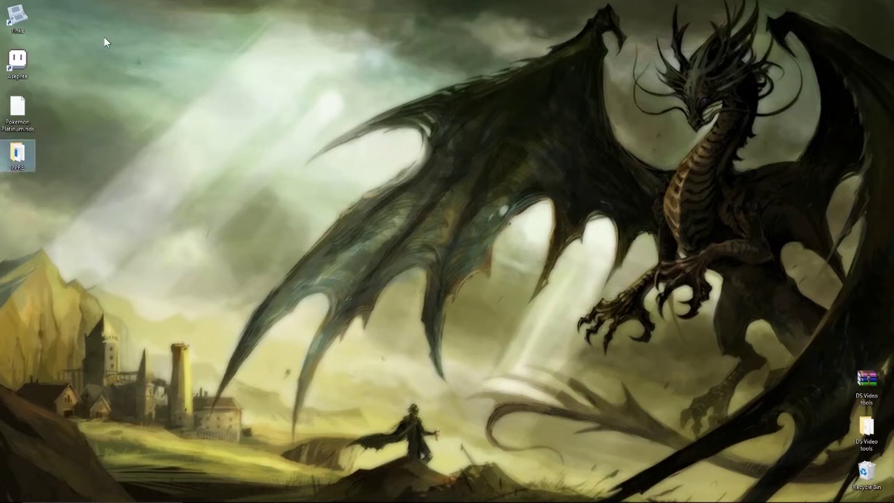
pyautogui.click(24, 20)
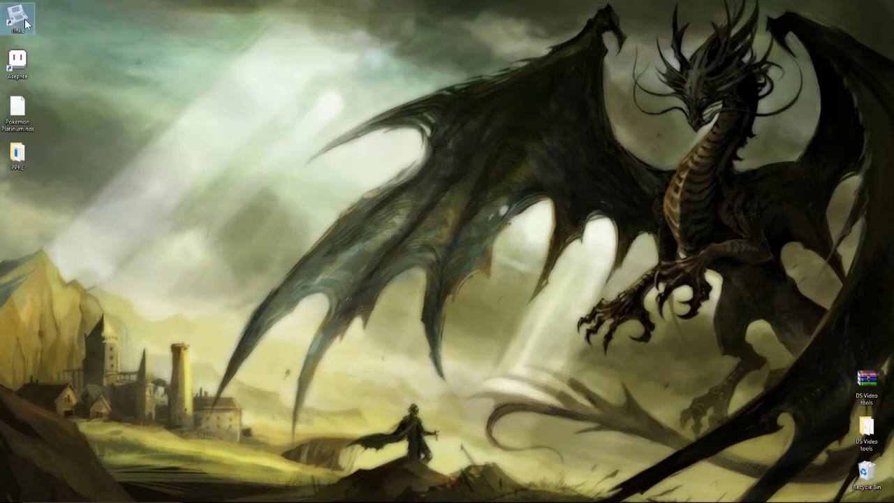
pyautogui.click(18, 155)
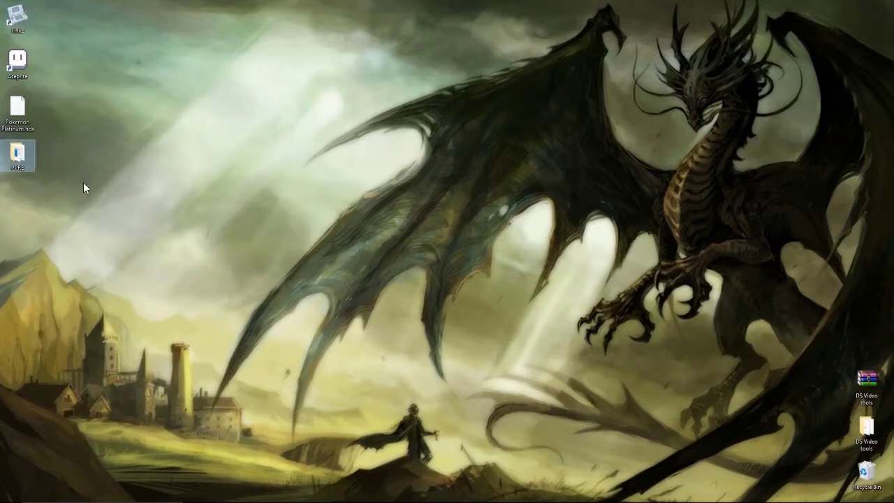
pyautogui.doubleClick(18, 154)
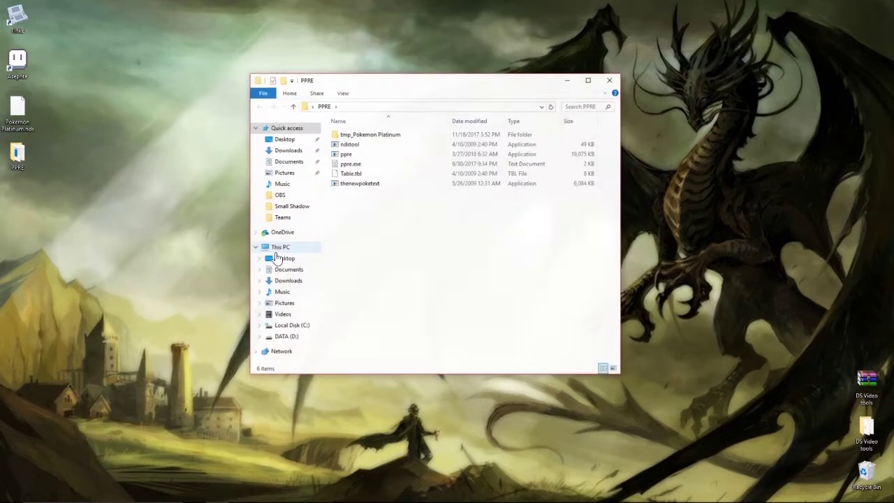
pyautogui.click(352, 146)
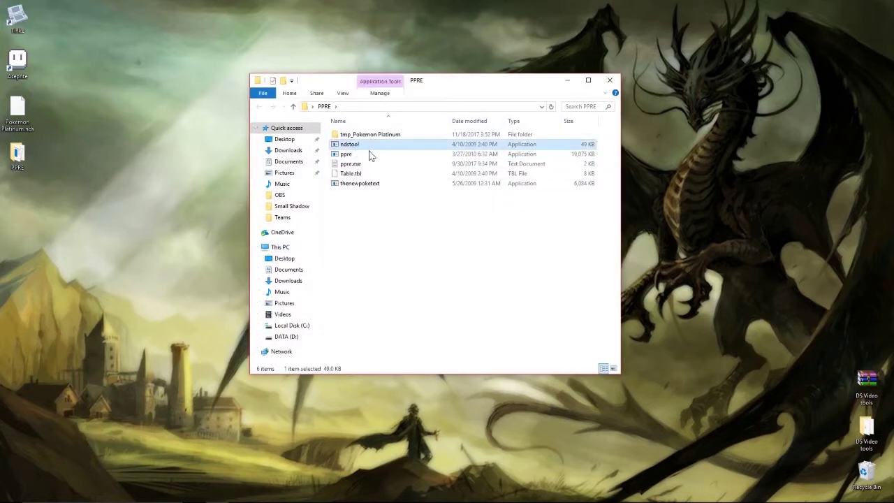
pyautogui.click(368, 187)
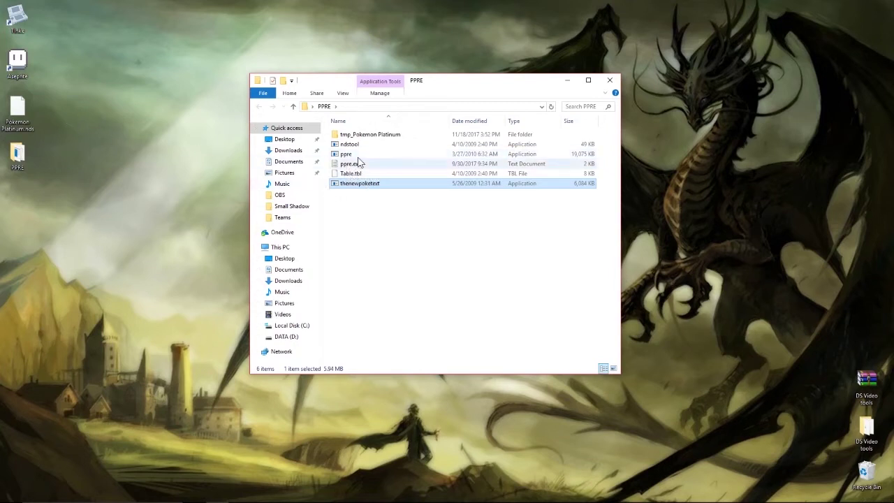
# Step: Copy Pokemon Platinum.nds from the desktop into the PPRE folder
pyautogui.click(17, 114)
pyautogui.rightClick(17, 113)
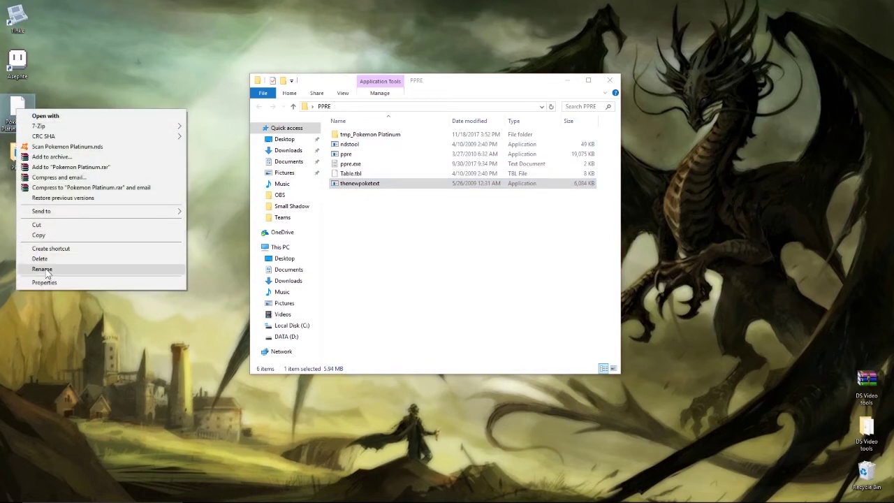
pyautogui.click(57, 236)
pyautogui.click(356, 227)
pyautogui.rightClick(356, 227)
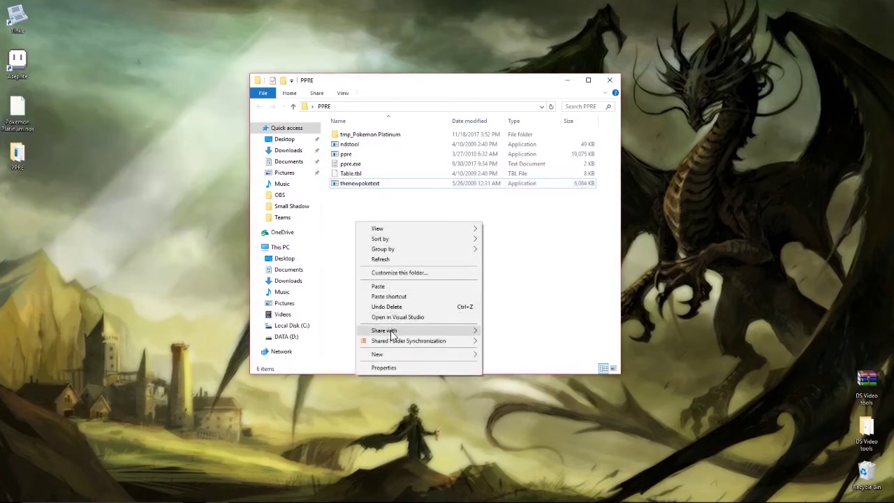
pyautogui.click(393, 290)
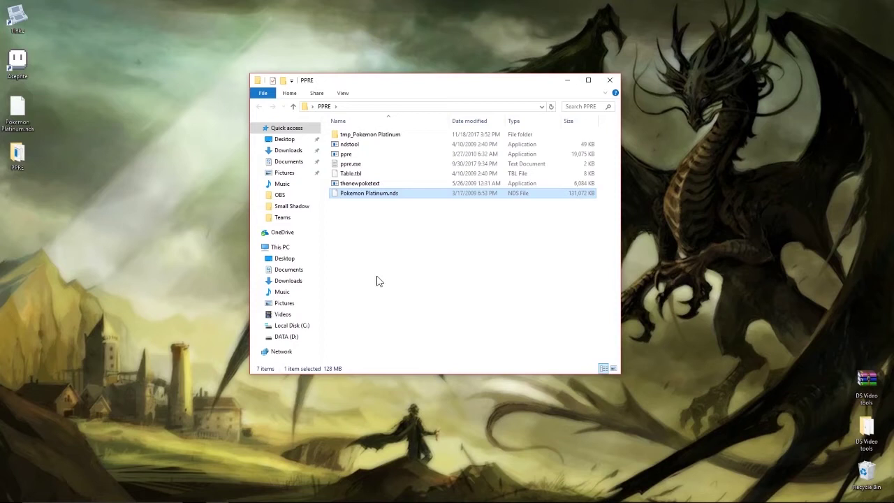
# Step: Launch the ppre application from the PPRE folder and place its window beside the folder window
pyautogui.click(347, 155)
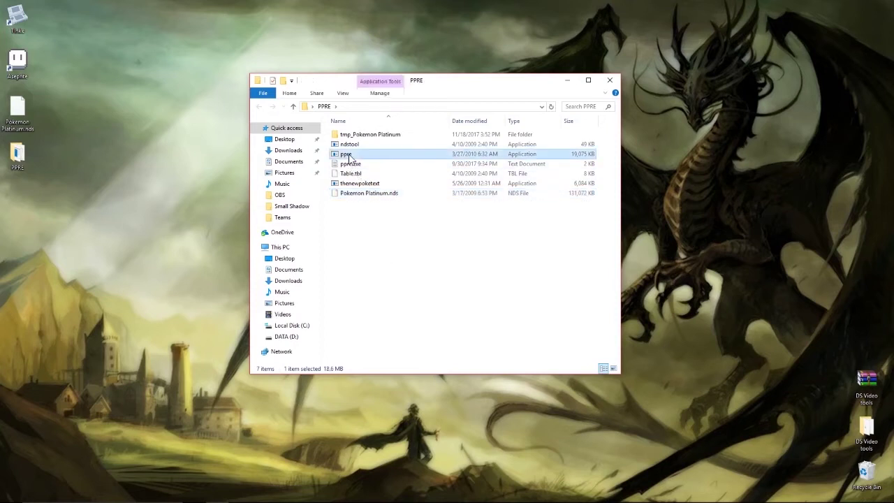
pyautogui.doubleClick(348, 156)
pyautogui.moveTo(78, 21); pyautogui.dragTo(127, 91)
# Step: Copy the full file name Pokemon Platinum.nds into PPRE's ROM Name field and set it as the ROM
pyautogui.rightClick(379, 194)
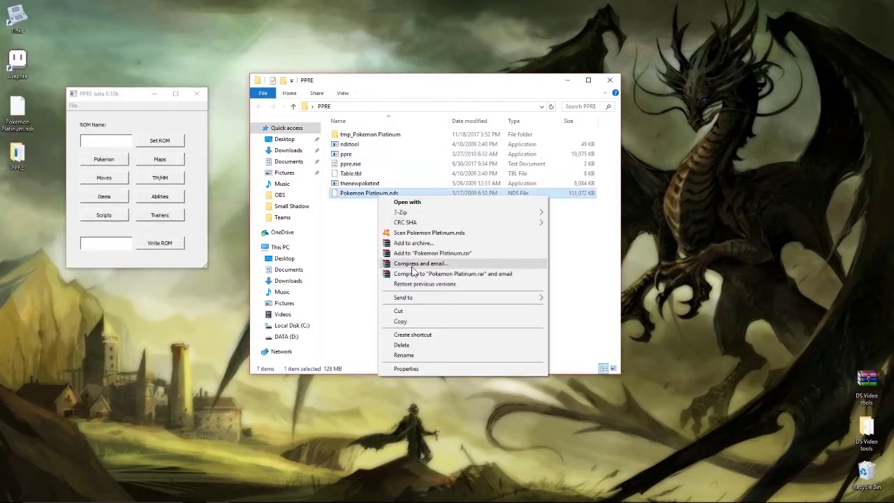
pyautogui.click(405, 354)
pyautogui.hotkey('ctrl', 'a')
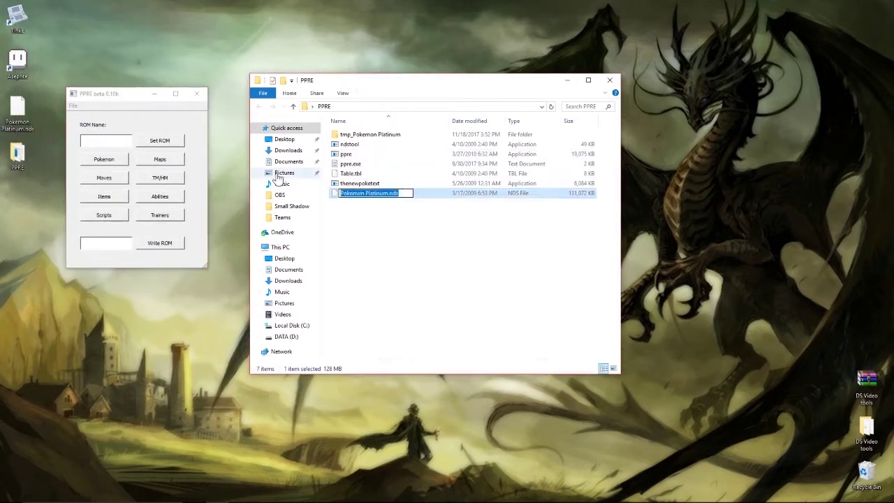
pyautogui.rightClick(355, 192)
pyautogui.click(376, 223)
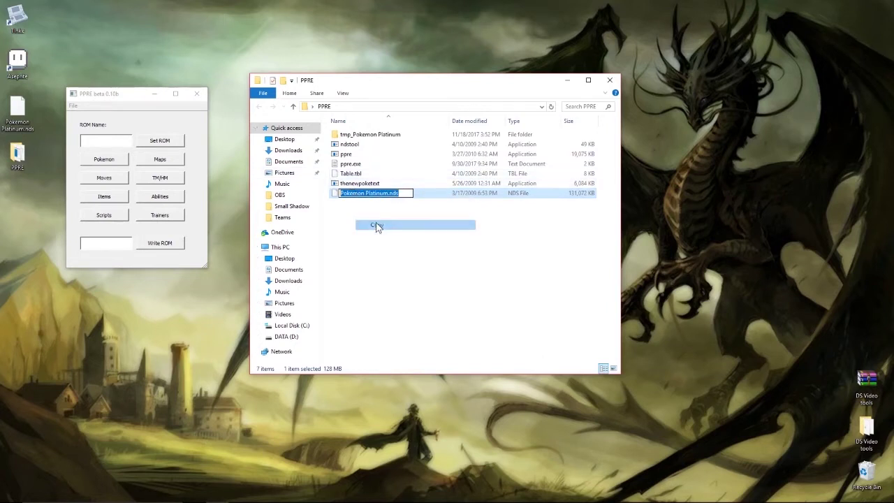
pyautogui.click(101, 139)
pyautogui.hotkey('ctrl', 'v')
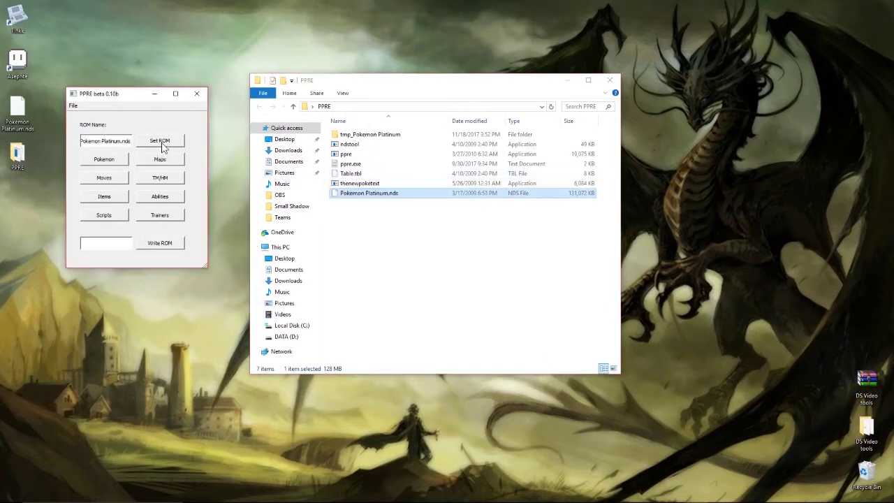
pyautogui.click(162, 146)
# Step: Open the trainer editor, move its window beside the main PPRE window, and load trainer 261-Aaron
pyautogui.click(169, 219)
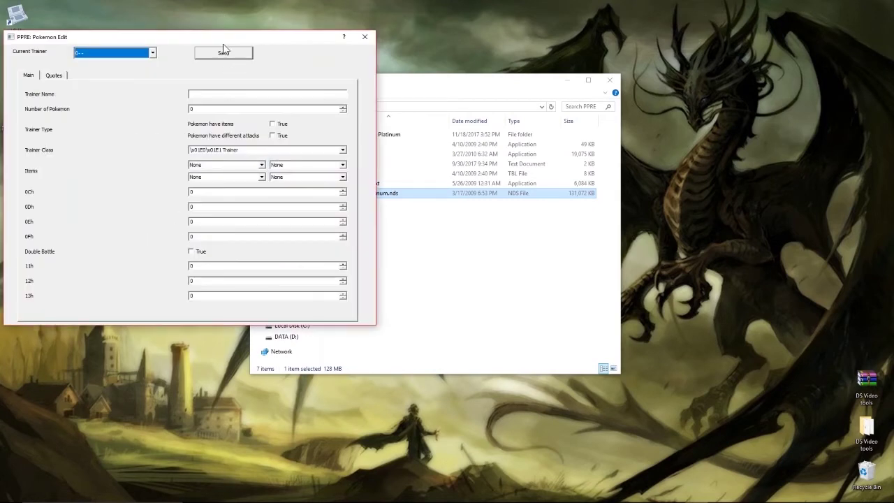
pyautogui.moveTo(221, 44); pyautogui.dragTo(428, 98)
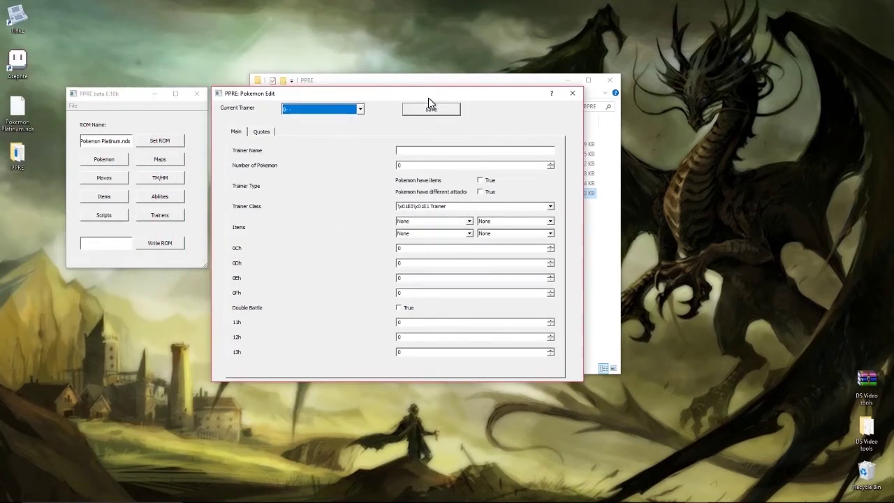
pyautogui.click(360, 109)
pyautogui.scroll(-16, 342, 139)
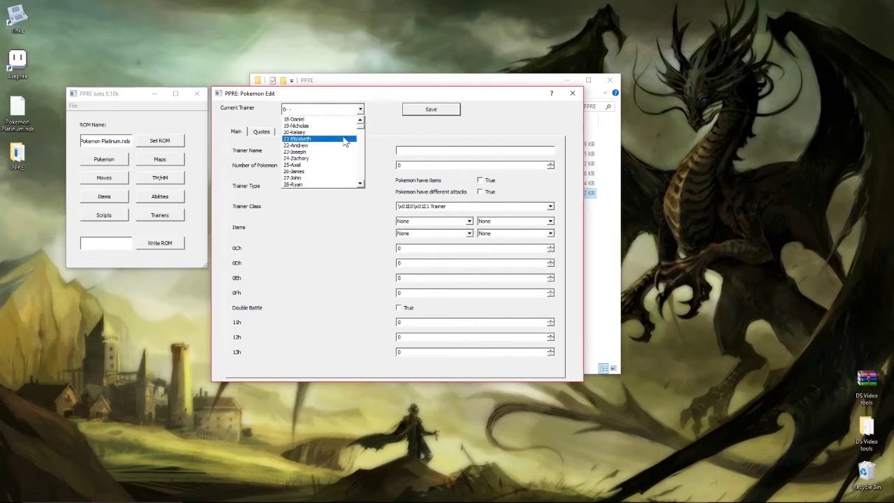
pyautogui.scroll(-18, 341, 145)
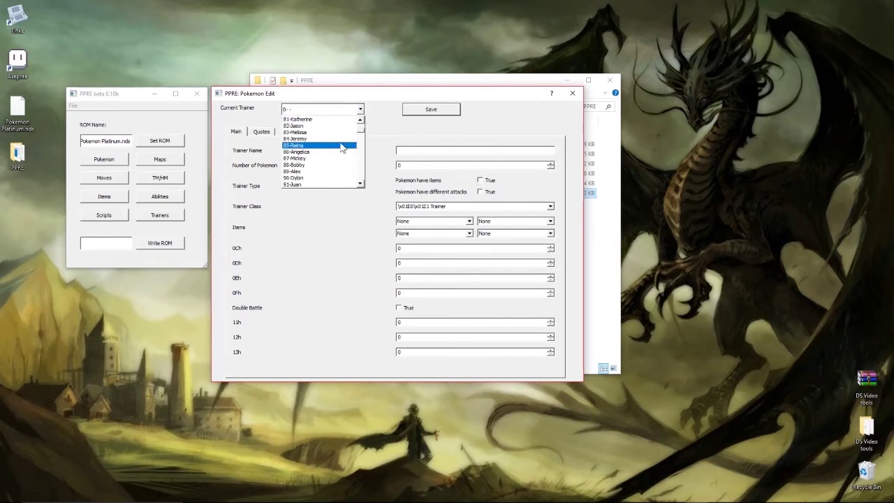
pyautogui.scroll(-15, 341, 145)
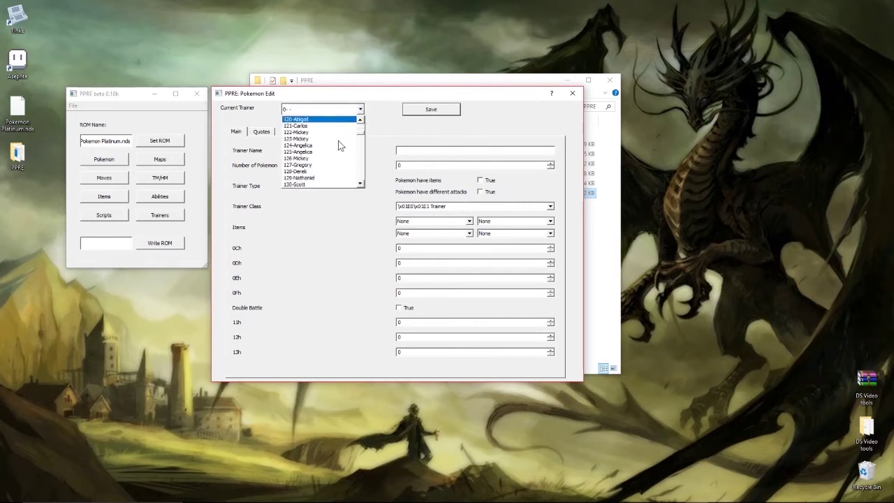
pyautogui.scroll(-12, 340, 146)
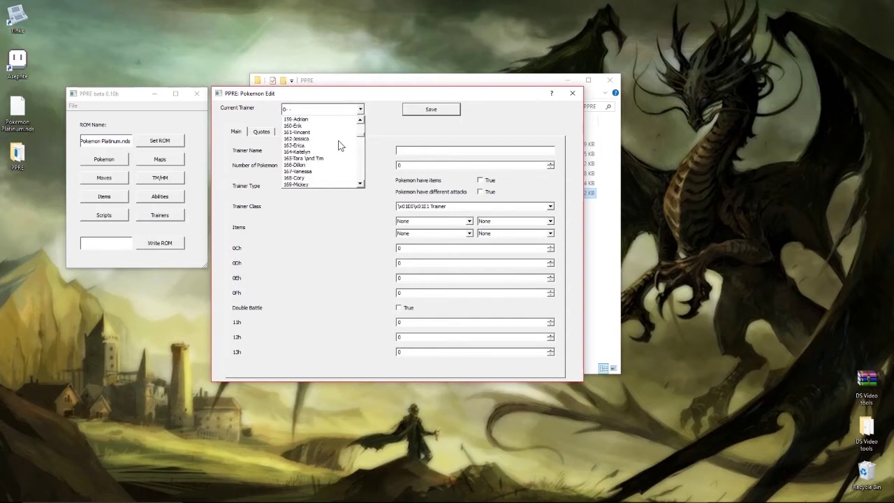
pyautogui.scroll(-17, 334, 146)
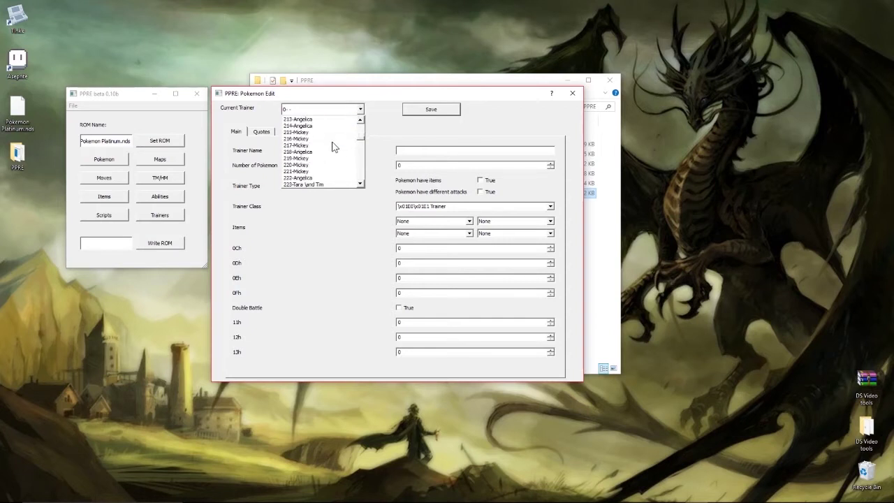
pyautogui.scroll(-8, 333, 146)
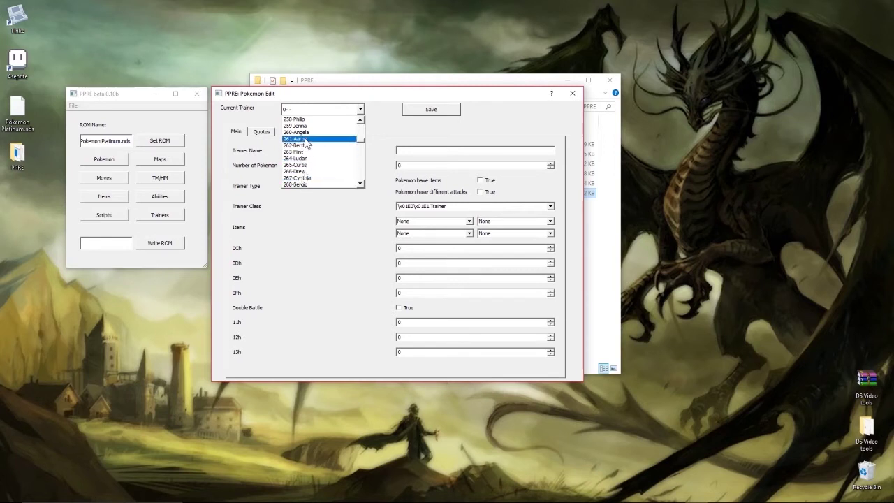
pyautogui.click(306, 139)
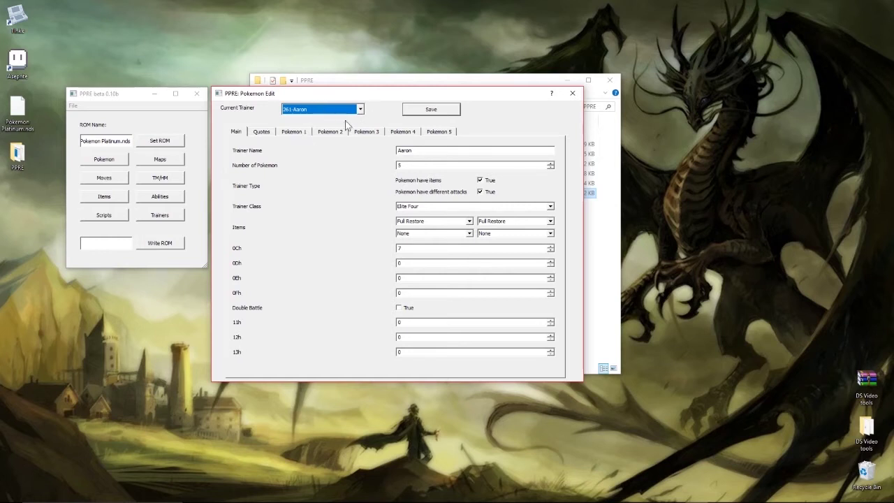
# Step: Review the settings of Aaron's five Pokemon and his quotes, and return to his main trainer data
pyautogui.click(301, 135)
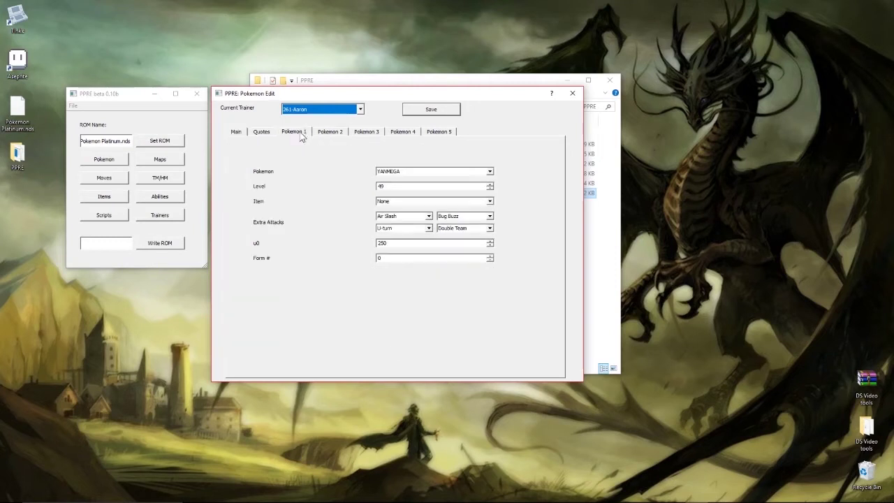
pyautogui.click(340, 134)
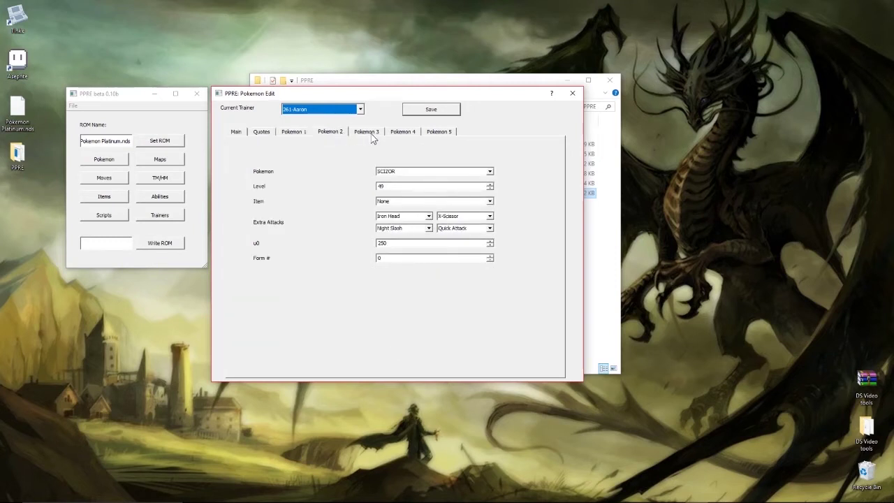
pyautogui.click(369, 134)
pyautogui.click(403, 134)
pyautogui.click(439, 134)
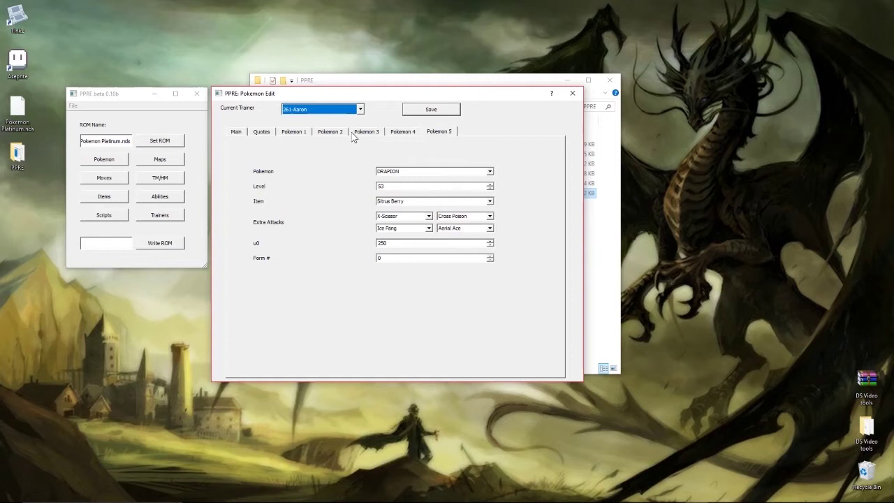
pyautogui.click(304, 132)
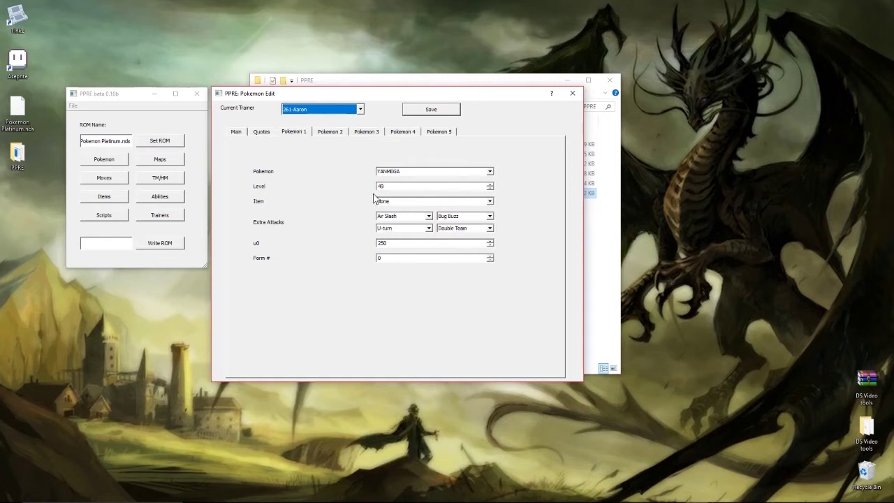
pyautogui.click(262, 134)
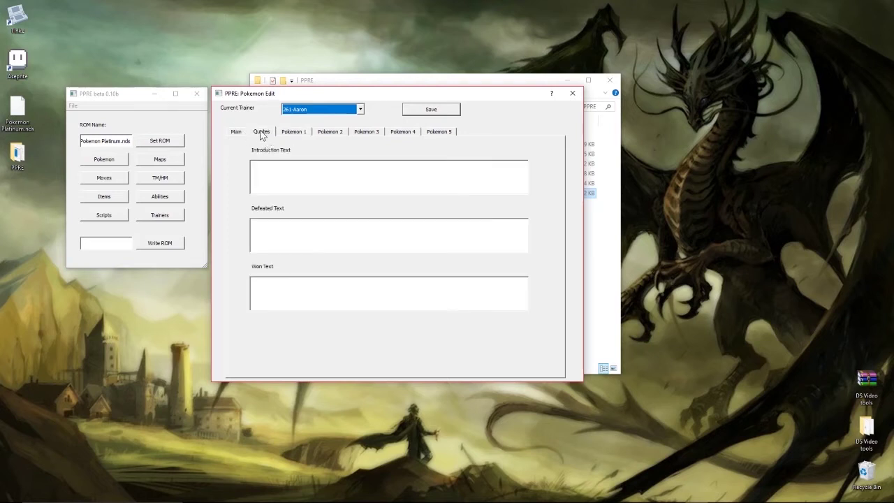
pyautogui.click(289, 134)
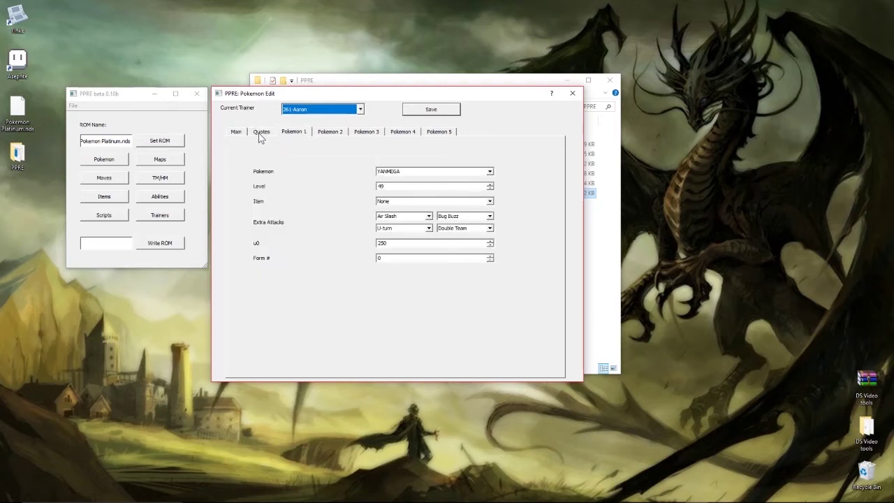
pyautogui.click(238, 134)
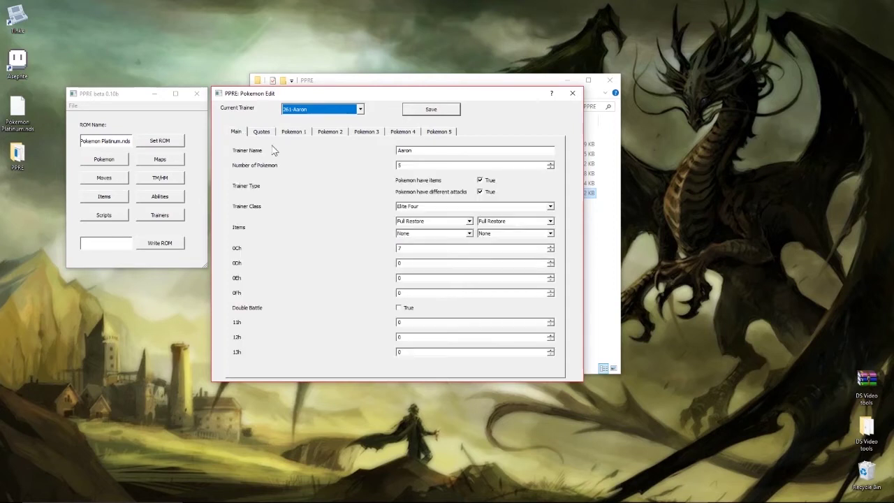
# Step: Set Aaron's number of Pokemon to 6 and reload his entry by switching to 260-Angela and back to 261-Aaron
pyautogui.click(550, 166)
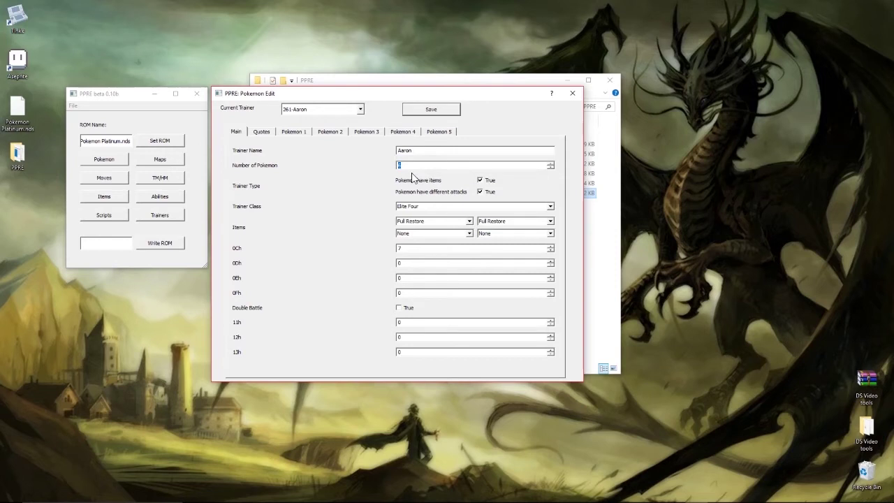
pyautogui.write('6')
pyautogui.click(353, 111)
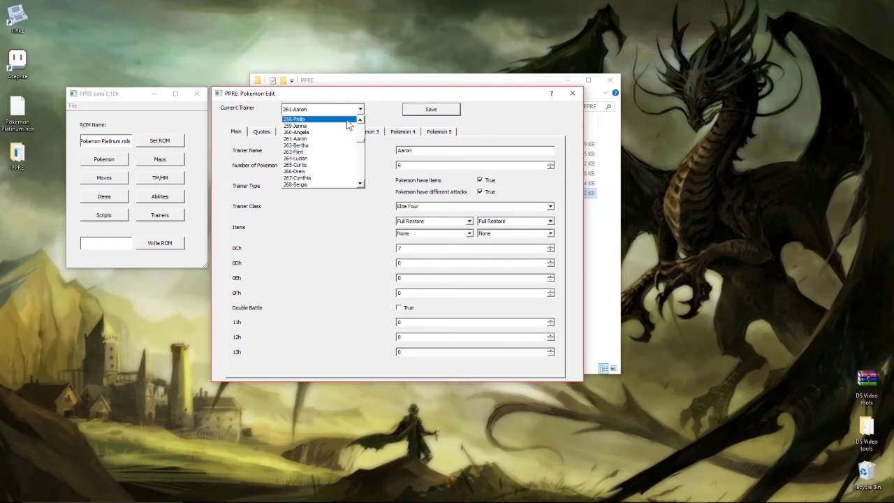
pyautogui.click(334, 137)
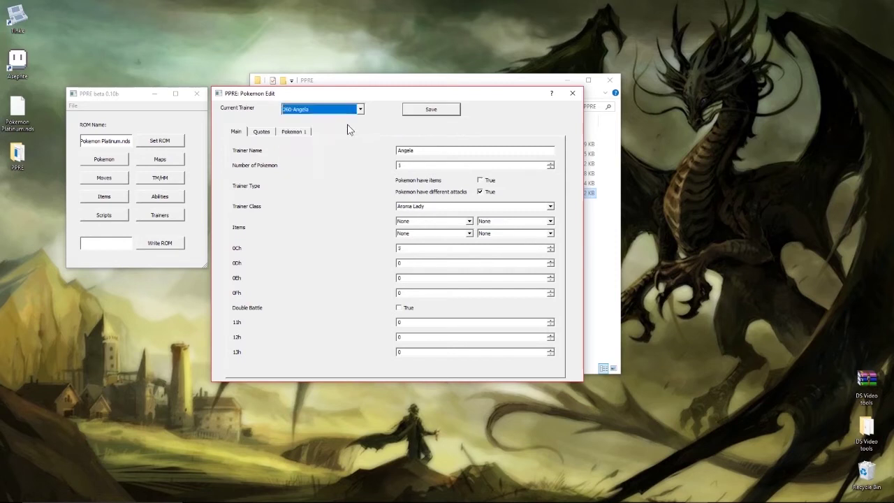
pyautogui.click(359, 109)
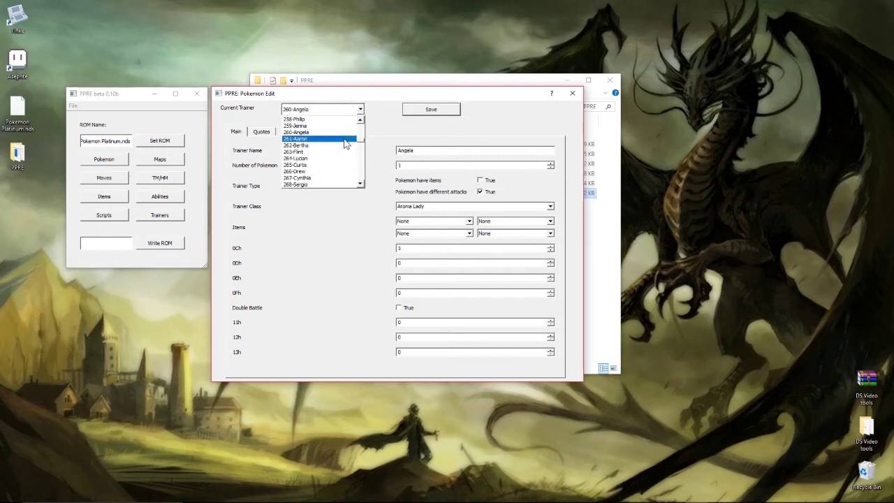
pyautogui.click(344, 139)
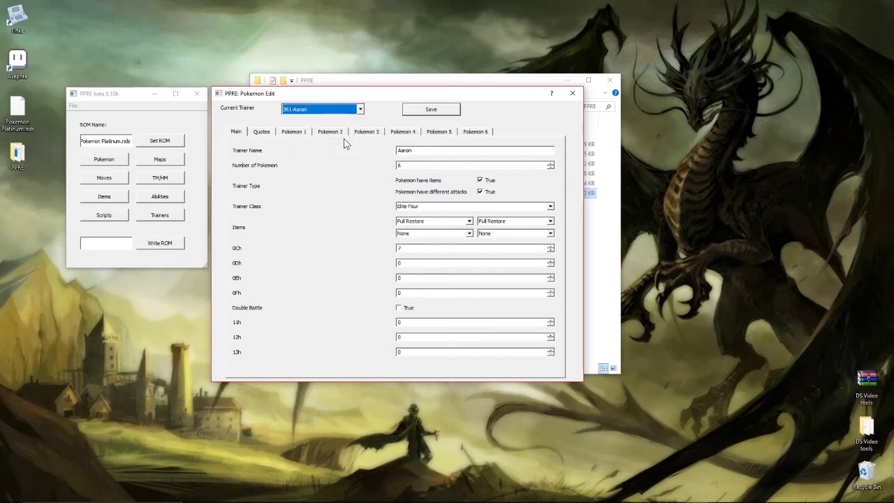
# Step: Set Aaron's sixth Pokemon to VENOMOTH at level 56
pyautogui.click(472, 132)
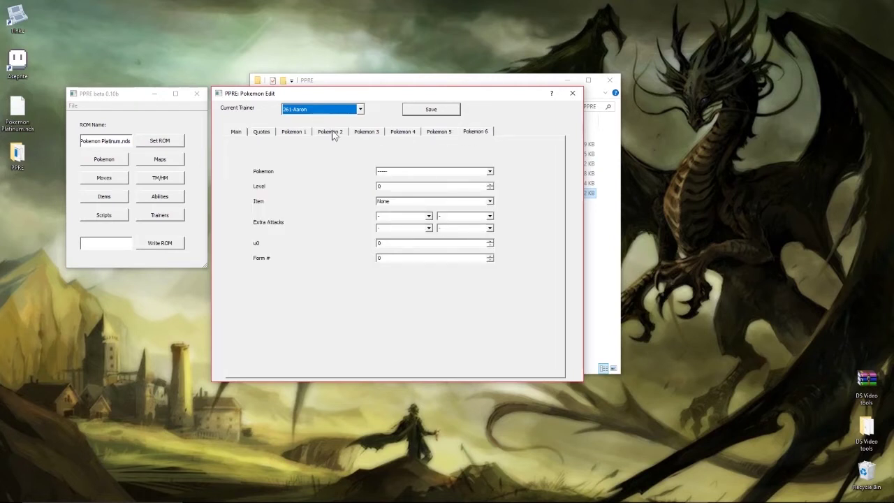
pyautogui.click(479, 173)
pyautogui.scroll(-12, 472, 202)
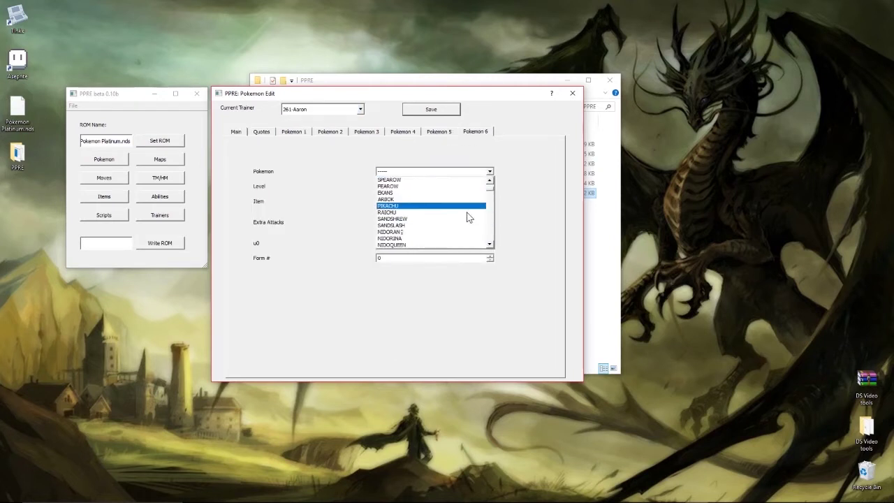
pyautogui.click(464, 225)
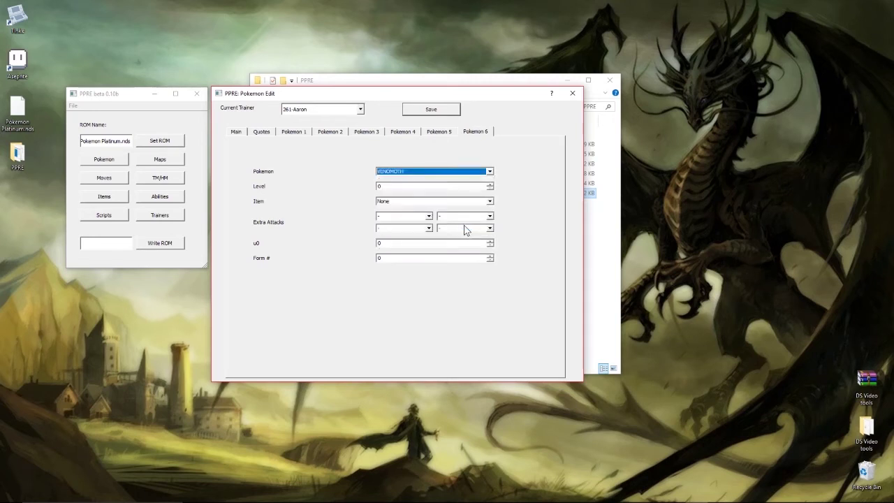
pyautogui.doubleClick(419, 186)
pyautogui.write('56')
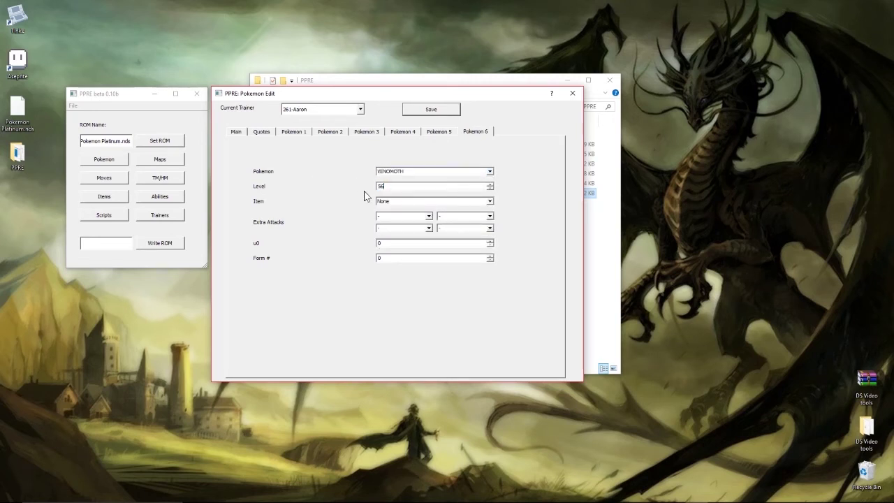
# Step: Give Aaron's Venomoth the extra attacks Fire Punch, Horn Attack, Pay Day and, in the fourth slot, Horn Attack
pyautogui.click(427, 216)
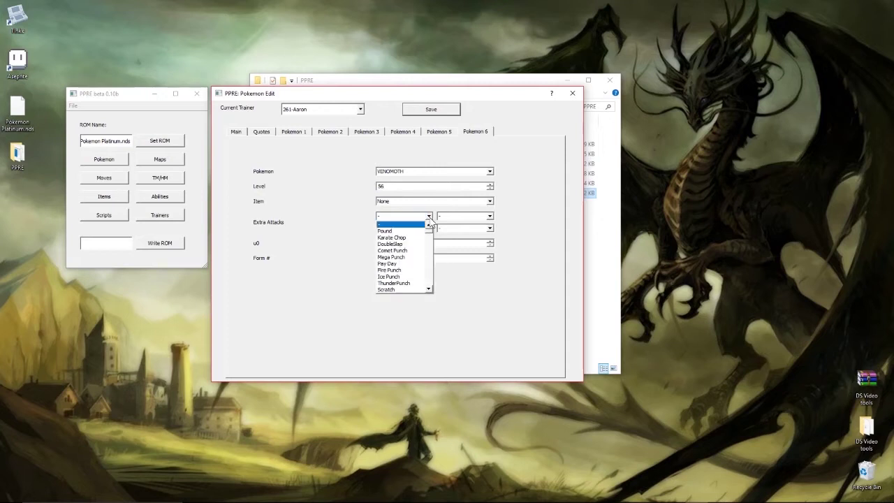
pyautogui.click(410, 273)
pyautogui.click(489, 216)
pyautogui.scroll(-6, 475, 256)
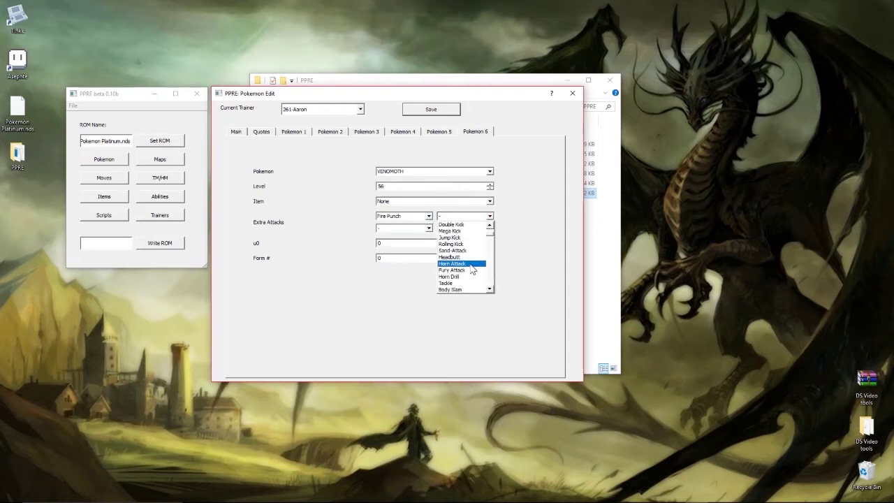
pyautogui.click(470, 264)
pyautogui.click(428, 228)
pyautogui.click(400, 273)
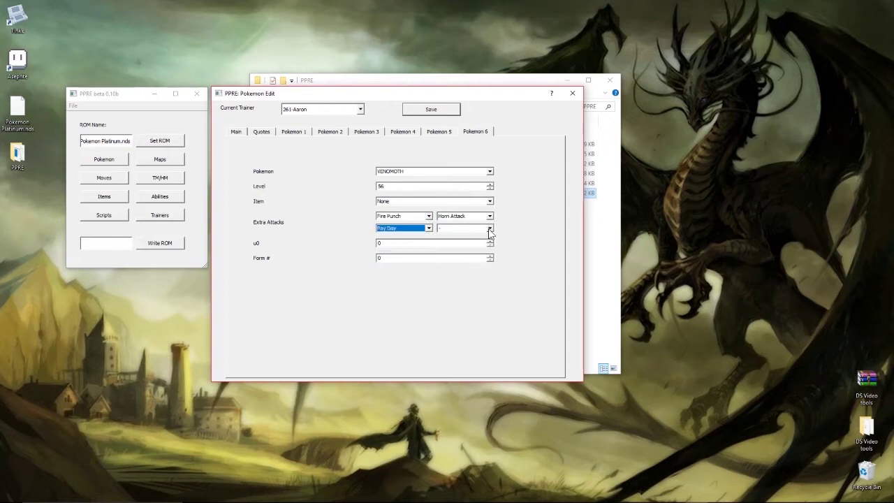
pyautogui.click(490, 233)
pyautogui.click(474, 284)
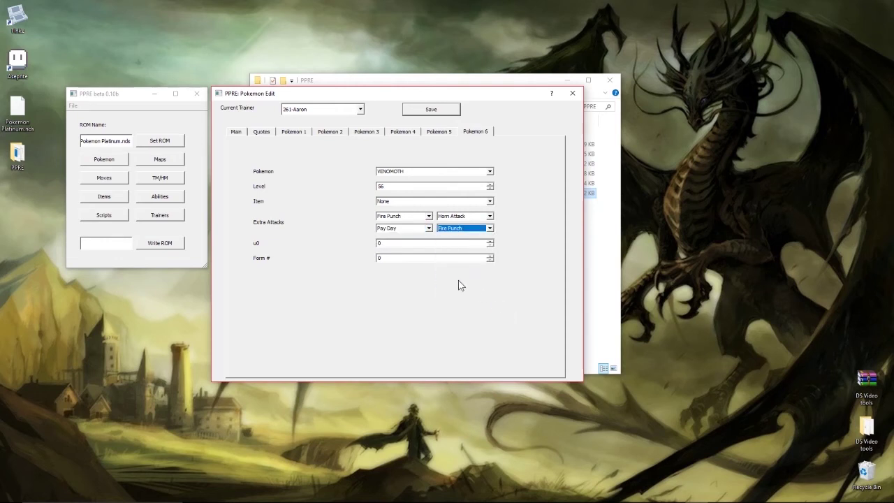
pyautogui.click(489, 229)
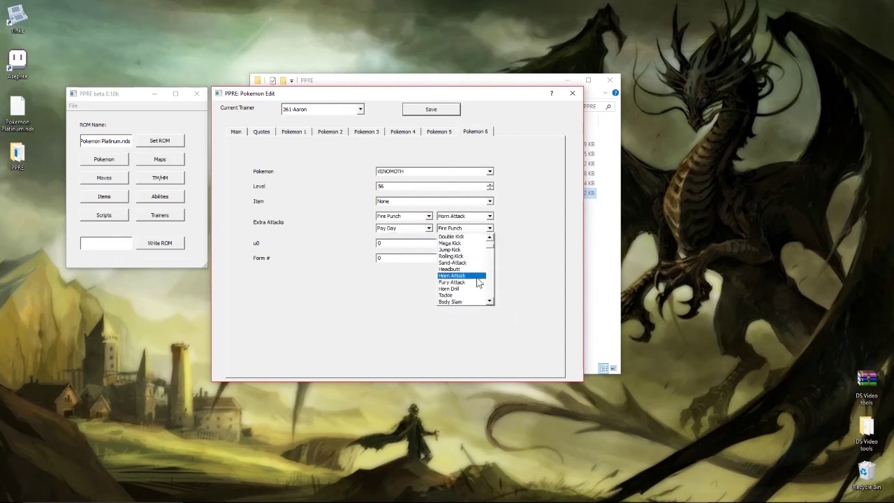
pyautogui.click(479, 276)
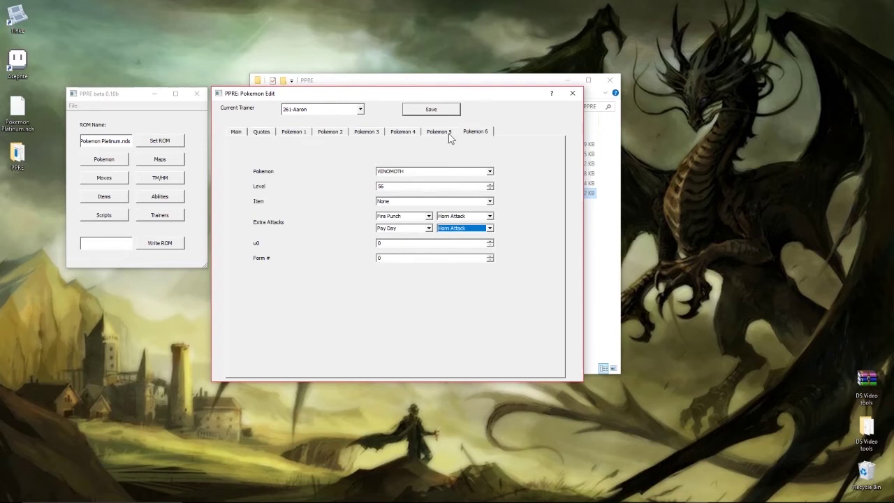
# Step: Check Aaron's introduction, defeated and won quotes, and return to his main trainer data
pyautogui.click(256, 134)
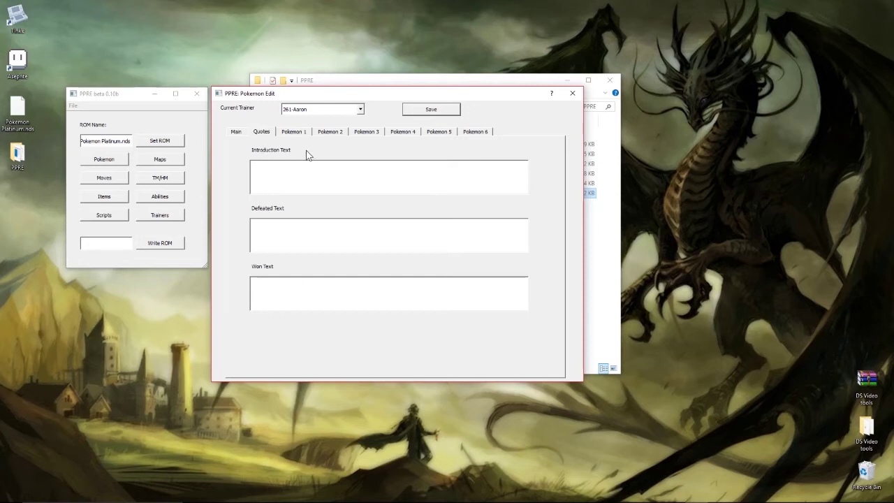
pyautogui.click(238, 132)
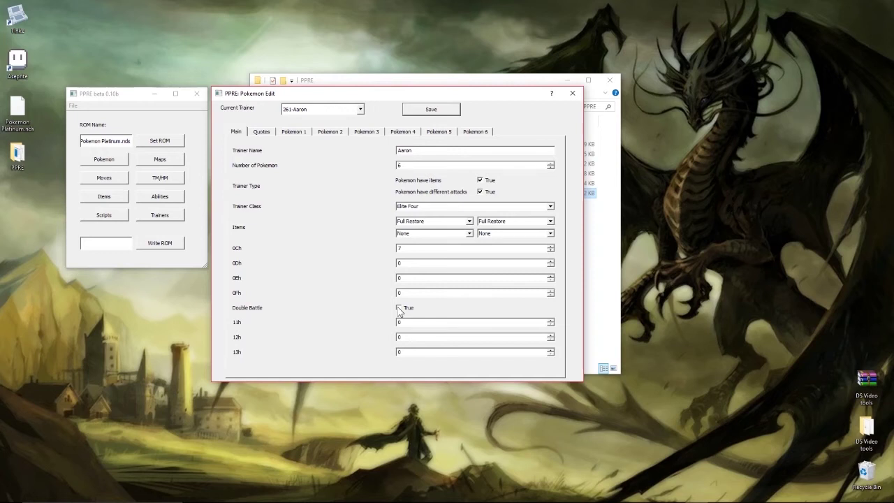
pyautogui.moveTo(418, 150); pyautogui.dragTo(389, 162)
# Step: Load trainer 265-Curtis, find the second set of Elite Four entries in the trainer list, and load 866-Aaron
pyautogui.click(359, 109)
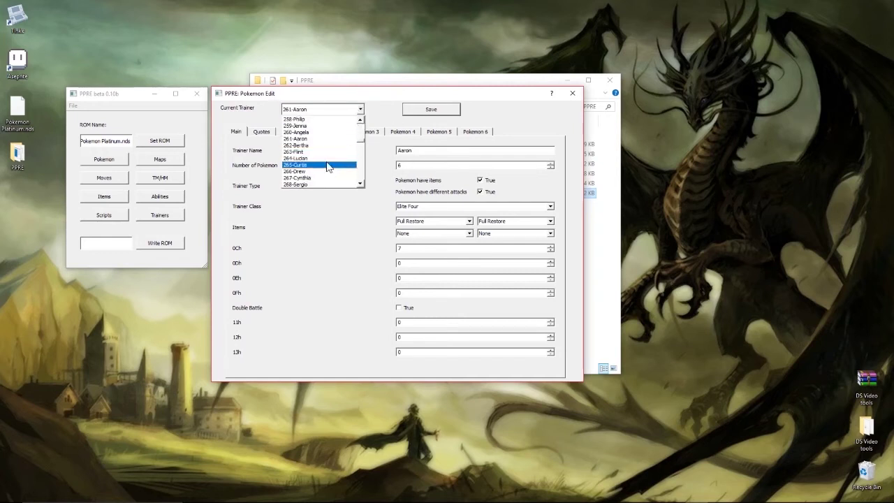
pyautogui.click(331, 164)
pyautogui.click(359, 112)
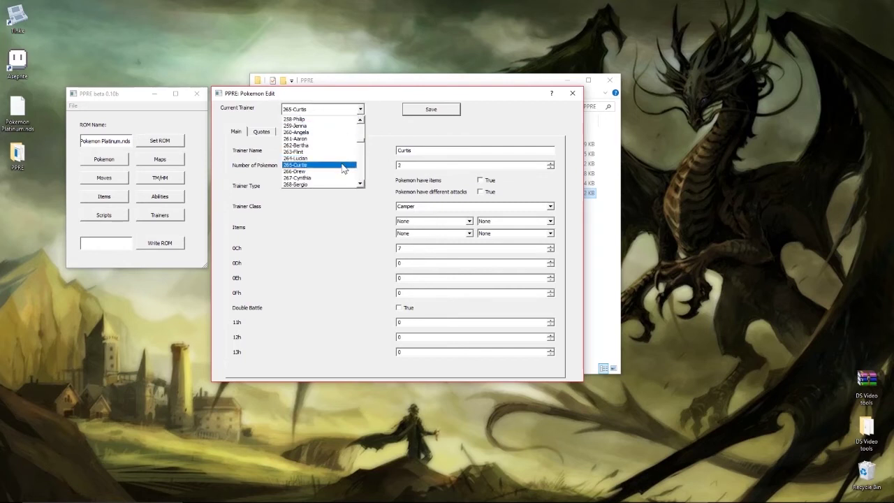
pyautogui.scroll(2, 340, 164)
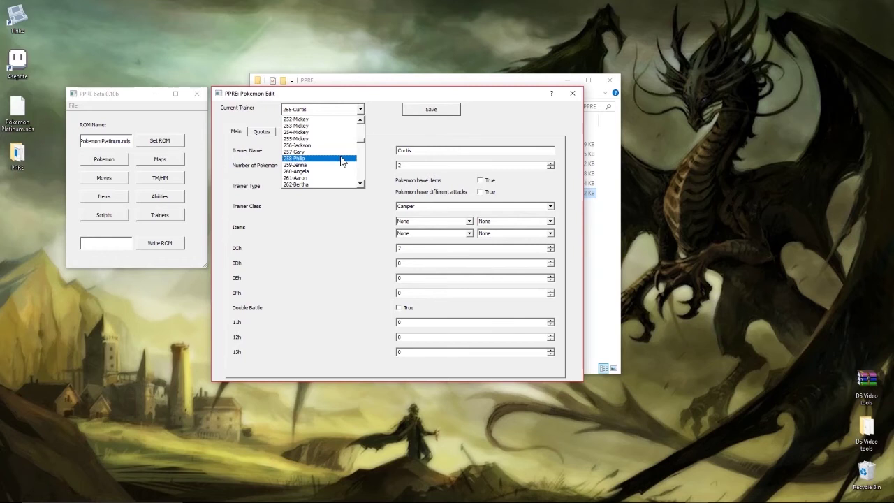
pyautogui.scroll(-15, 341, 161)
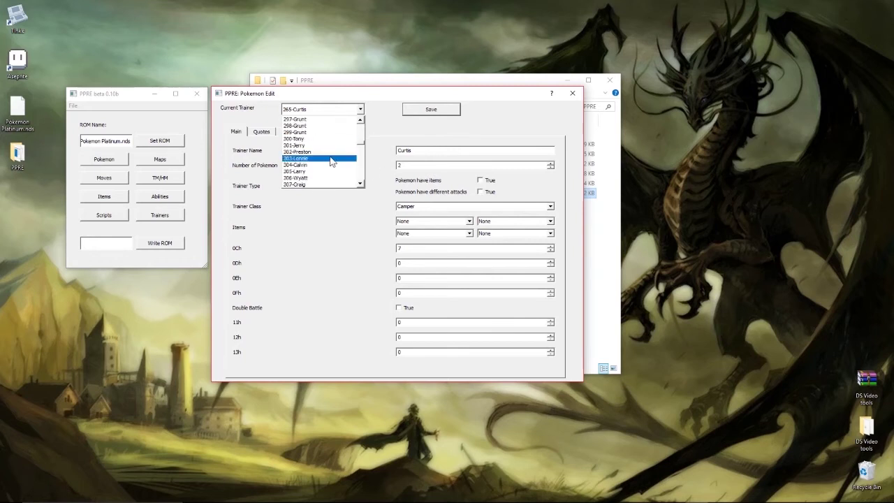
pyautogui.moveTo(361, 143); pyautogui.dragTo(362, 177)
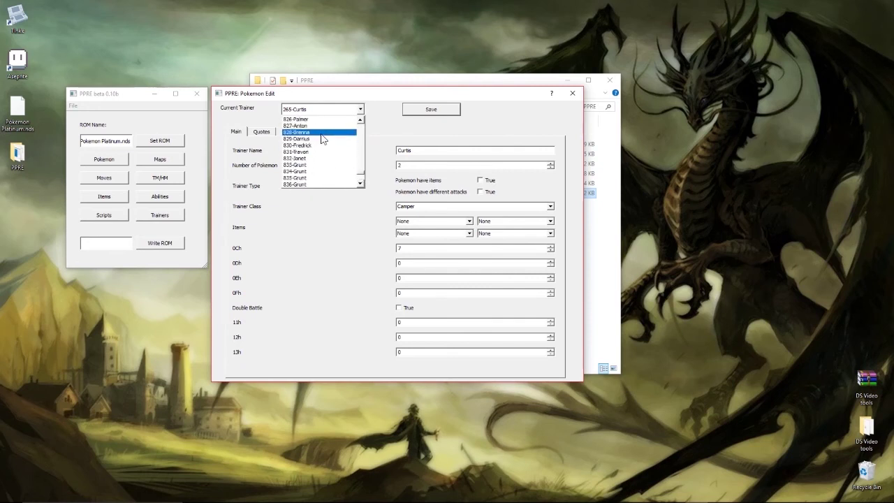
pyautogui.scroll(-6, 323, 147)
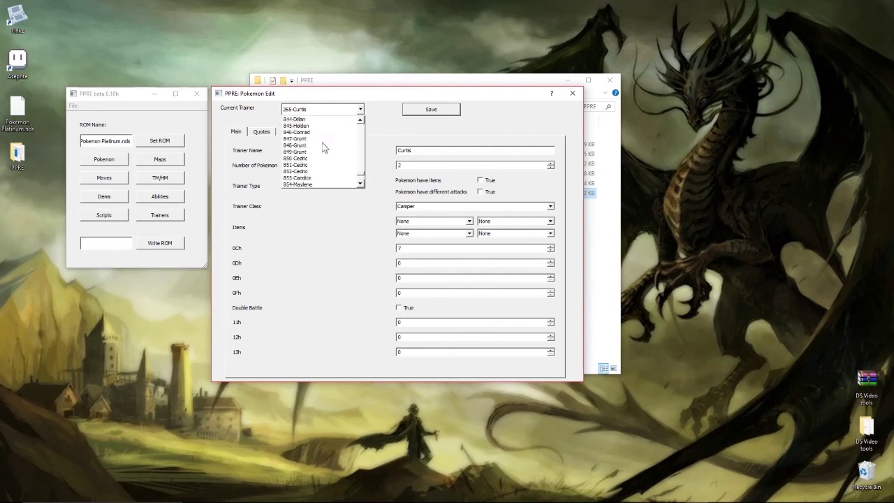
pyautogui.scroll(-7, 323, 147)
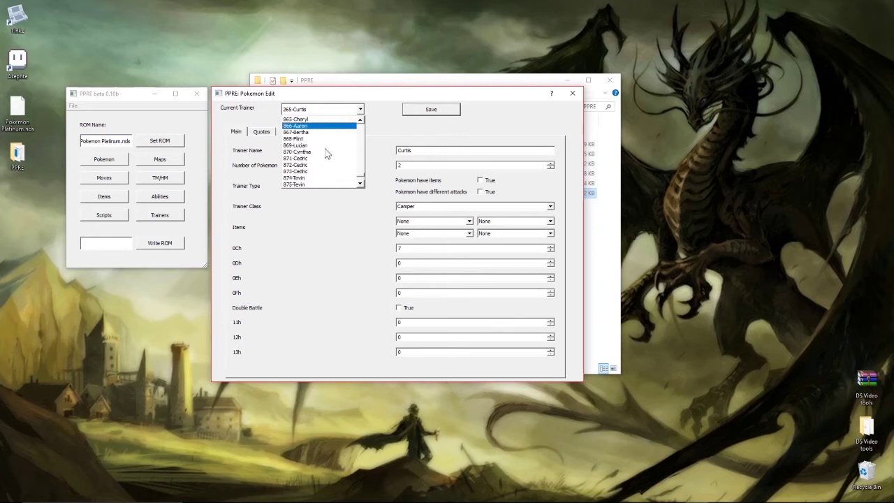
pyautogui.scroll(1, 325, 154)
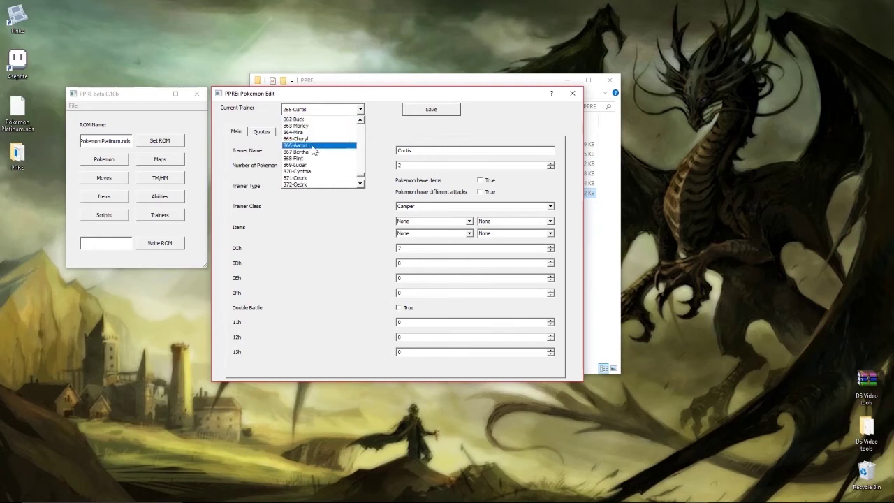
pyautogui.click(312, 146)
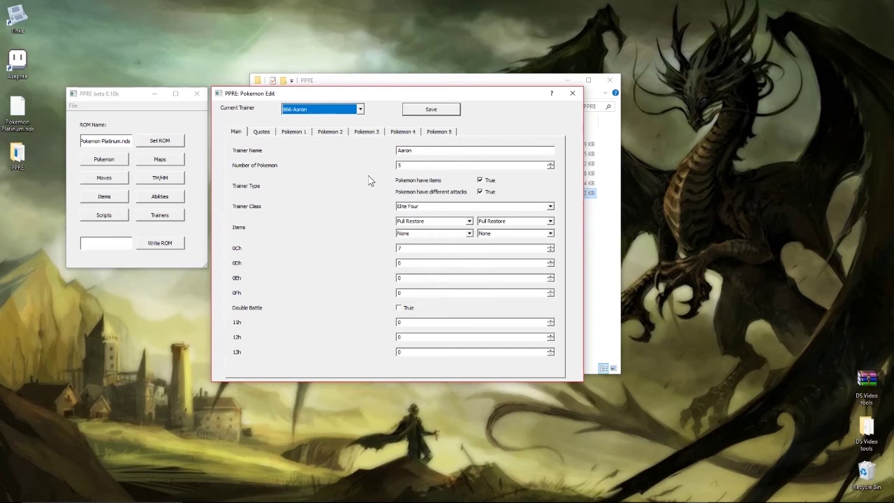
# Step: Browse the full trainer list to examine the repeated entries for the same trainer names
pyautogui.click(360, 109)
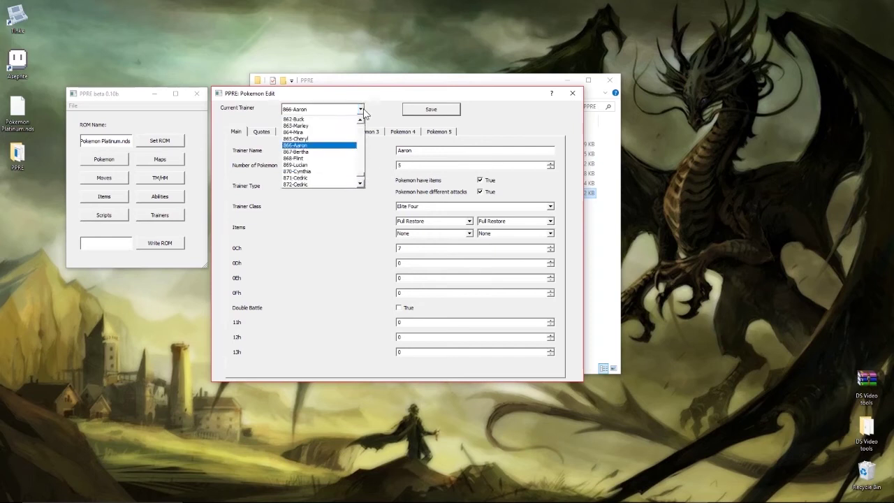
pyautogui.moveTo(360, 178); pyautogui.dragTo(361, 139)
pyautogui.scroll(-8, 326, 157)
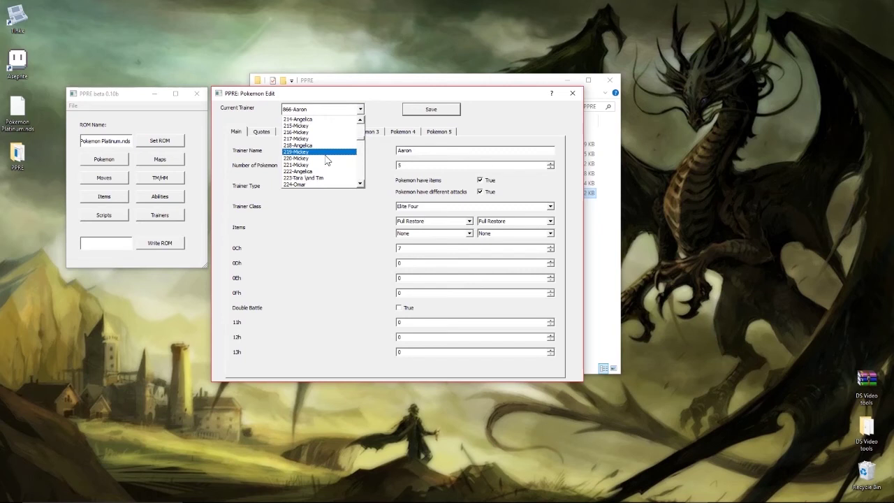
pyautogui.scroll(-14, 326, 160)
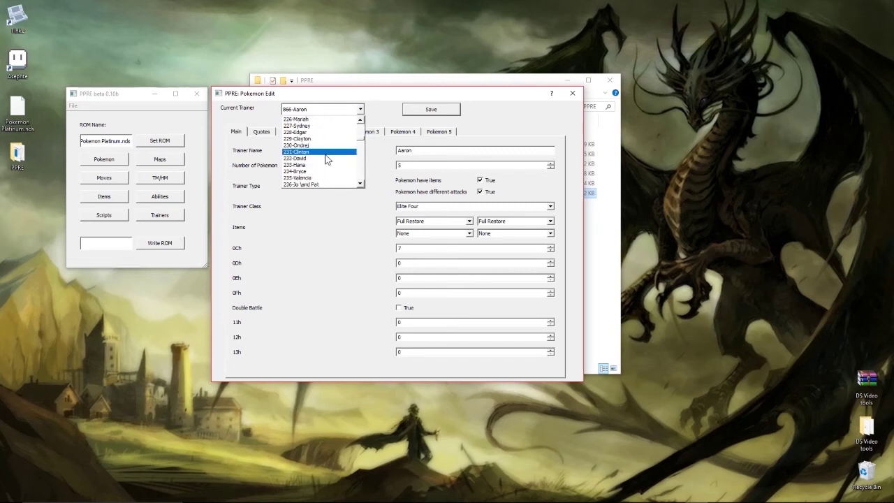
pyautogui.scroll(-18, 326, 160)
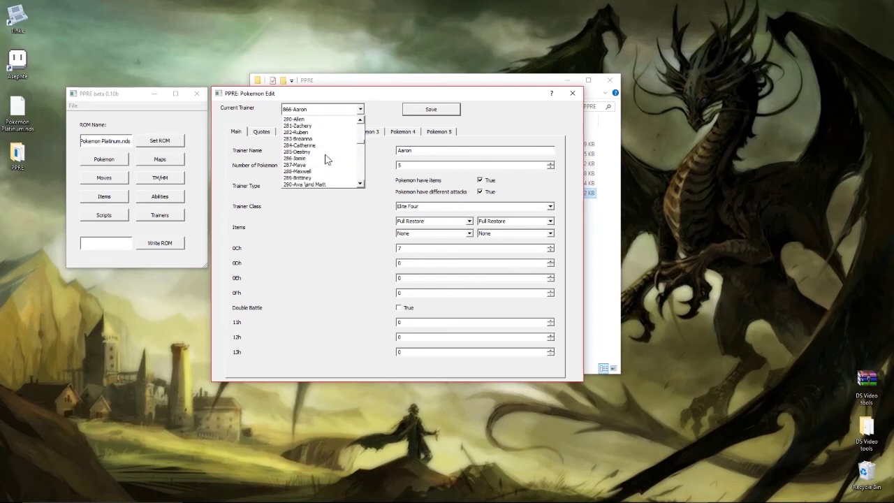
pyautogui.scroll(-18, 326, 159)
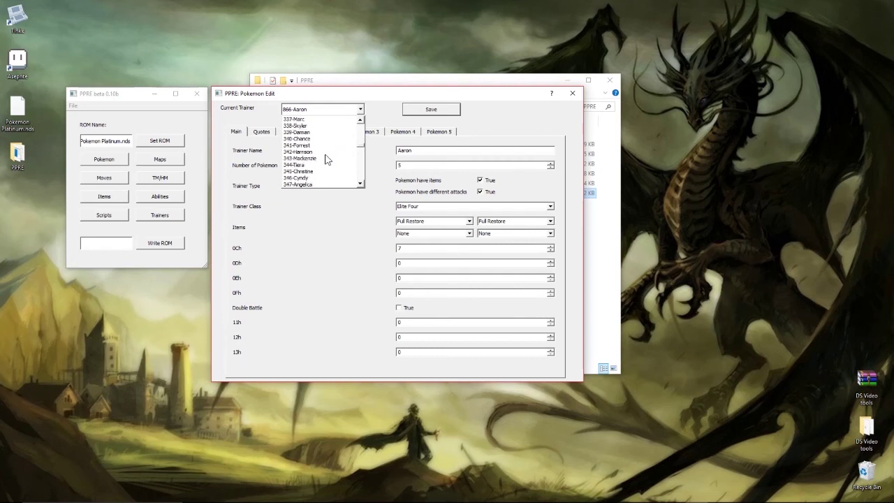
pyautogui.scroll(20, 328, 159)
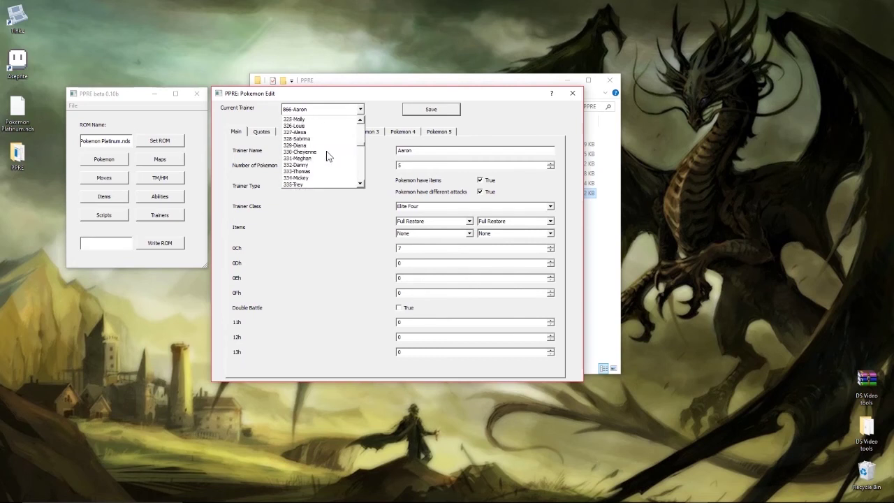
pyautogui.scroll(9, 328, 147)
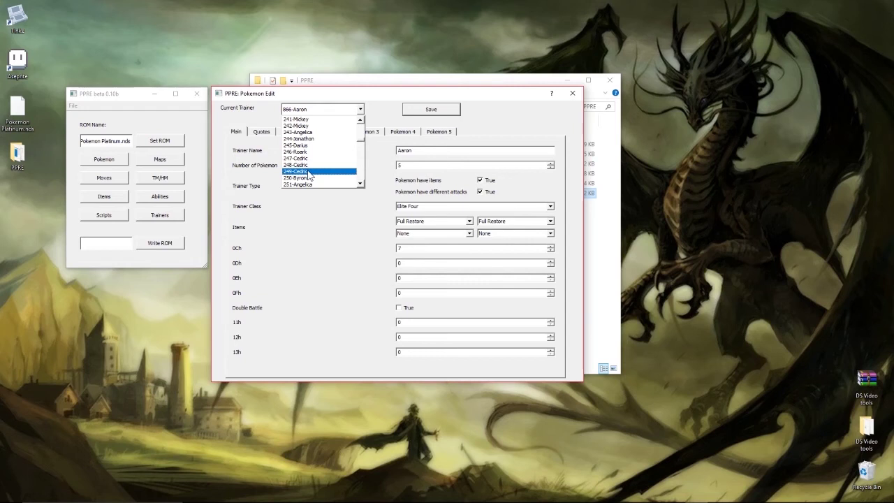
pyautogui.scroll(18, 308, 174)
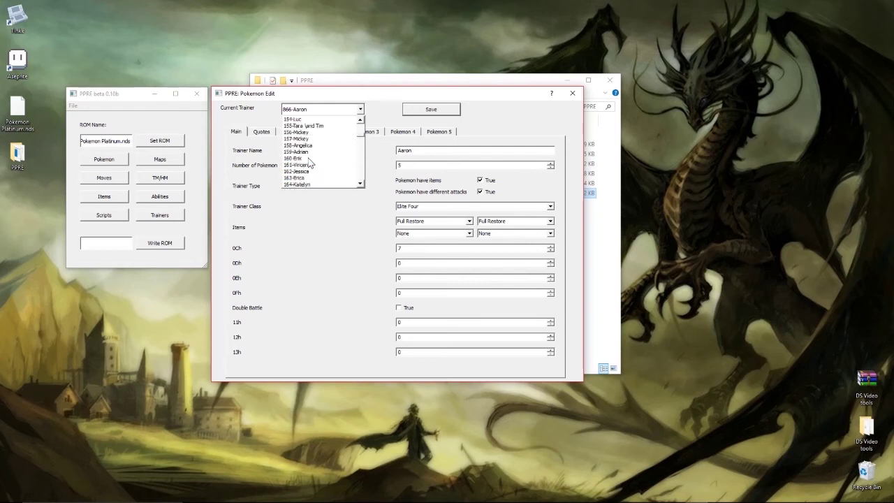
pyautogui.scroll(2, 314, 168)
pyautogui.scroll(-20, 321, 170)
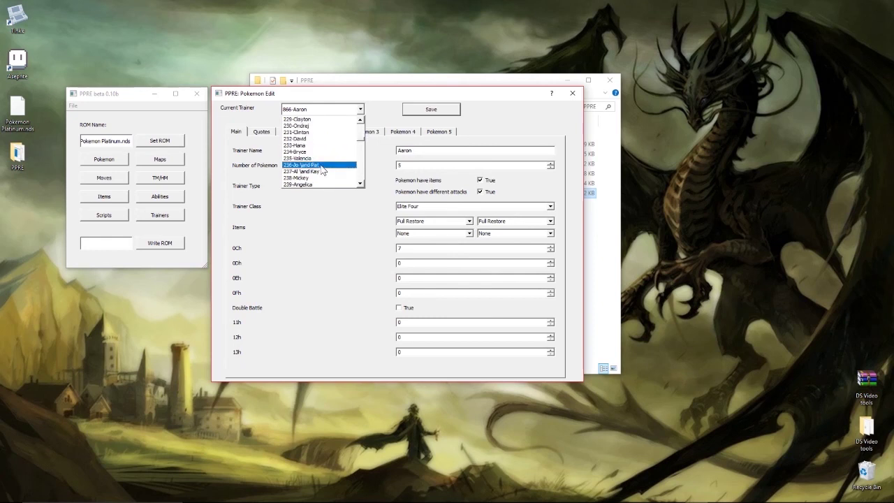
pyautogui.scroll(-20, 318, 168)
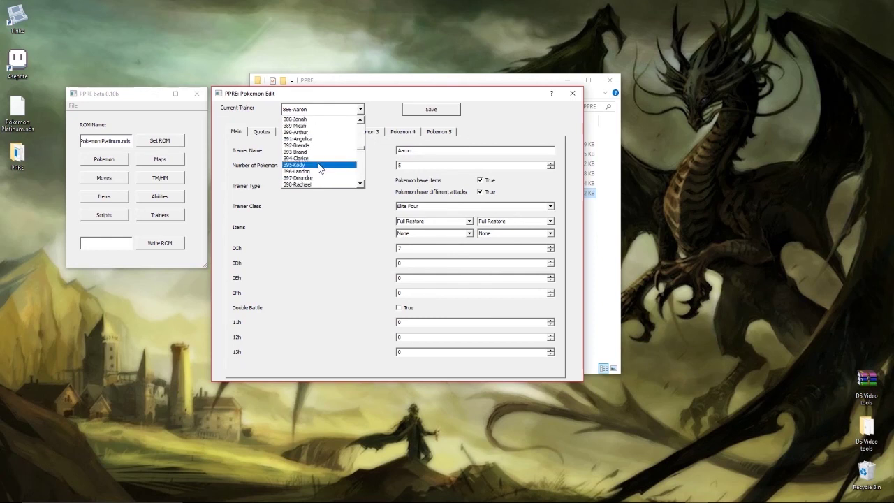
pyautogui.scroll(2, 318, 167)
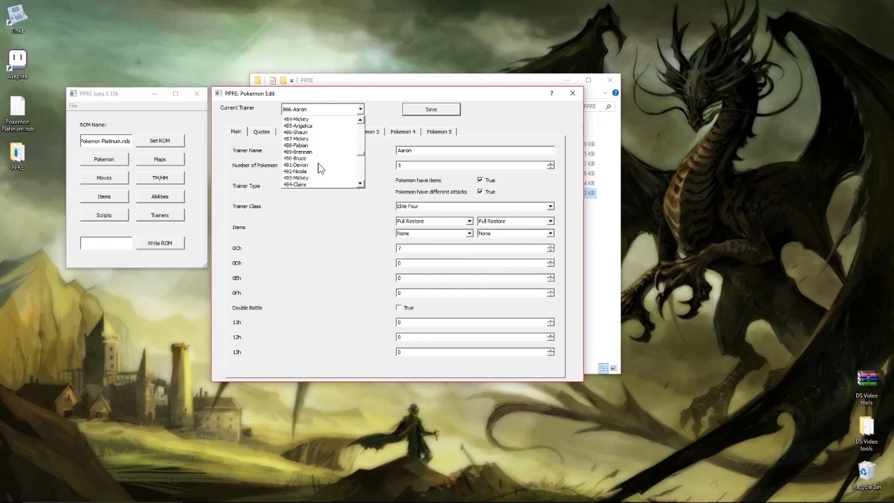
pyautogui.scroll(-20, 302, 141)
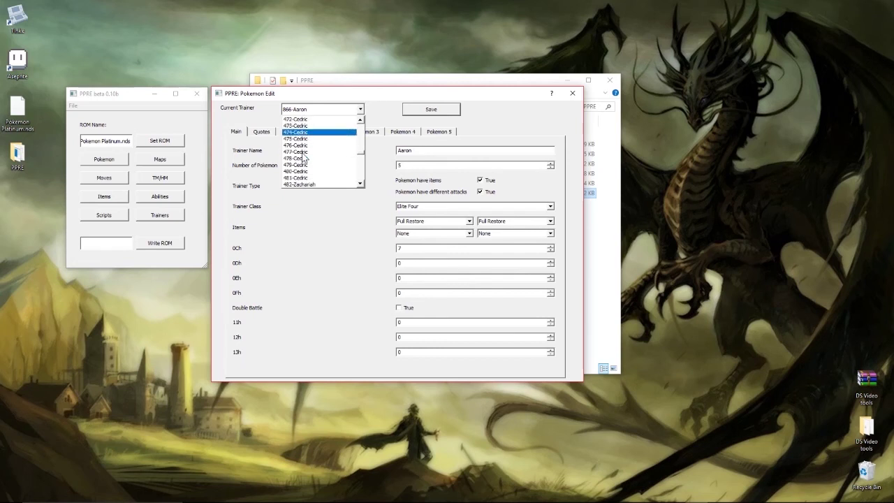
pyautogui.scroll(-20, 318, 171)
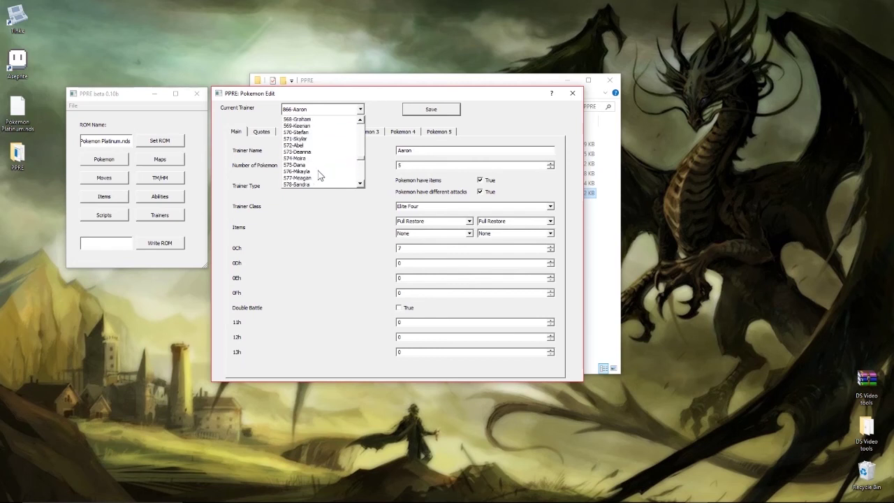
pyautogui.scroll(-4, 317, 169)
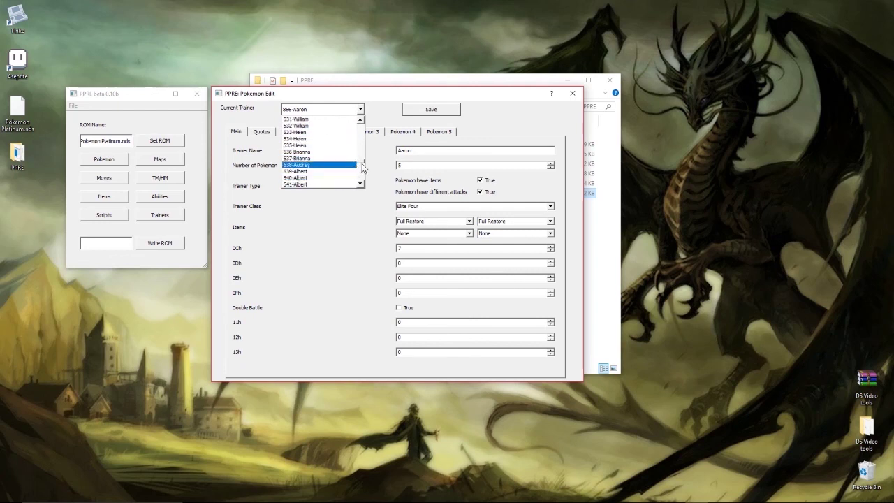
pyautogui.moveTo(361, 164); pyautogui.dragTo(360, 180)
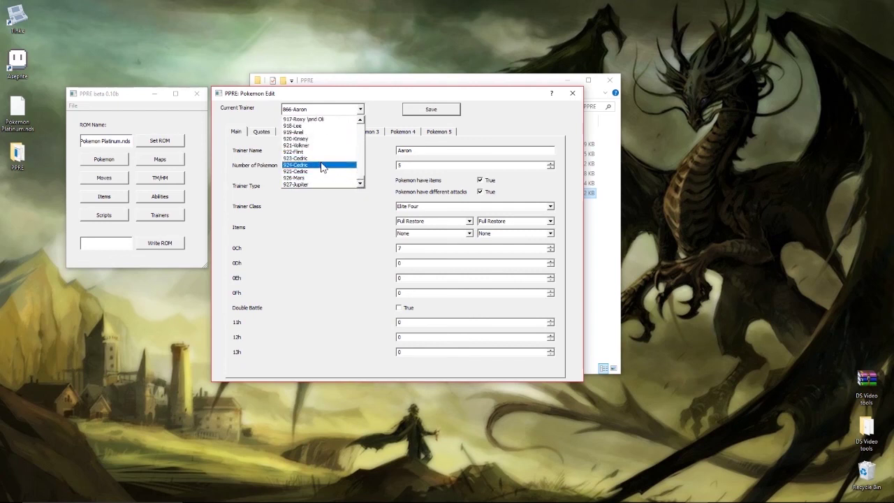